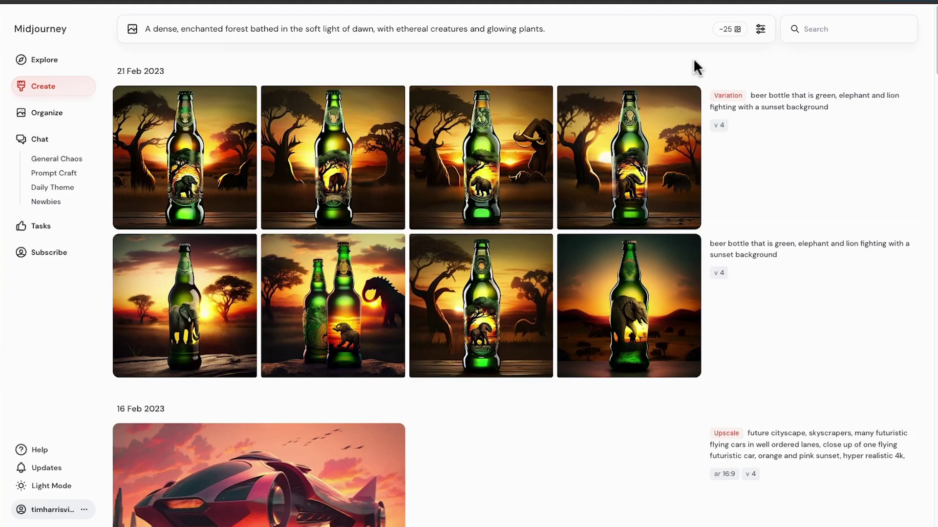
Set Landscape 4:3 and version 6.1, then browse the Mars ruins images to the carved pillars.
left_click(760, 31)
left_click(378, 115)
left_click(410, 251)
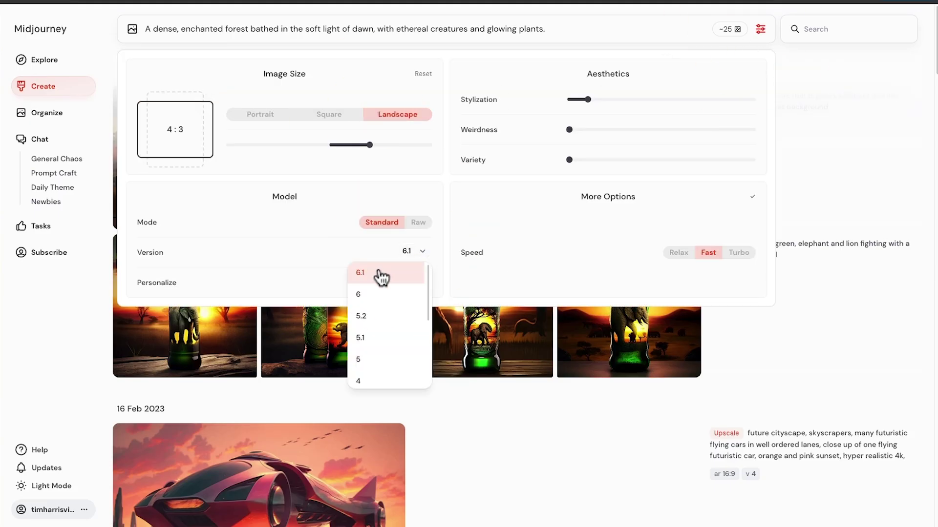
left_click(382, 272)
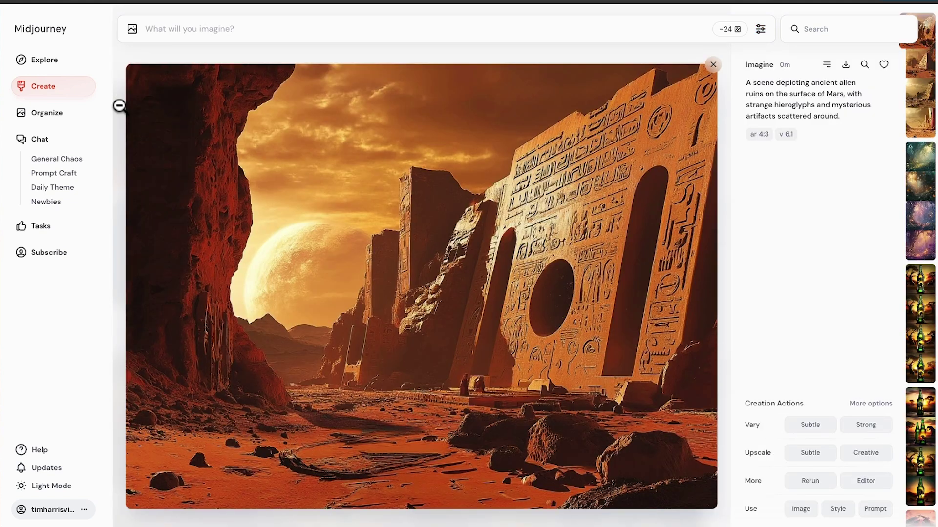
key("Down")
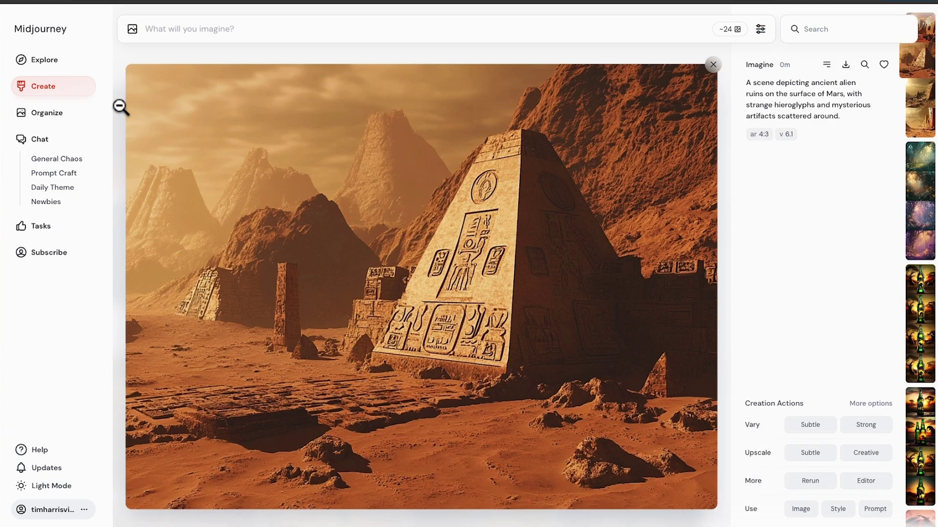
key("Down")
key("Down")
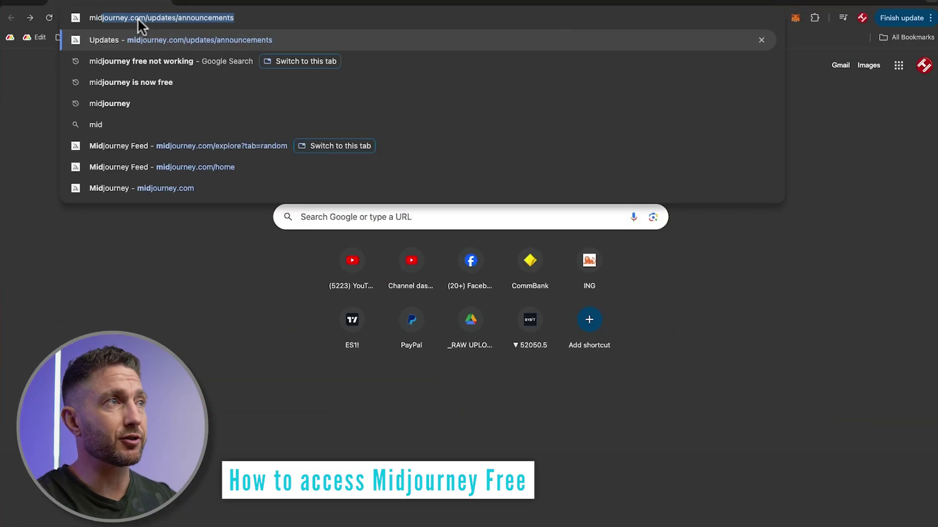
Load midjourney.com from the Chrome address bar.
type("rney.com")
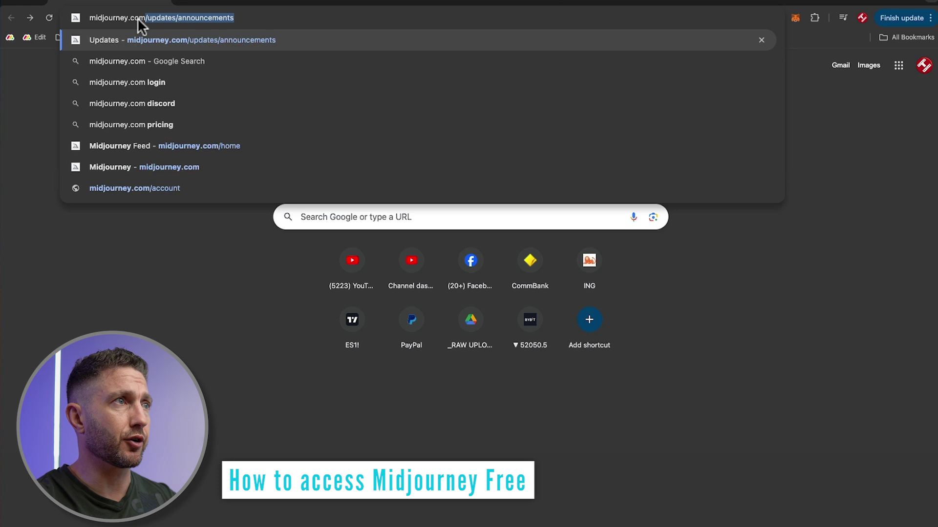
key("Return")
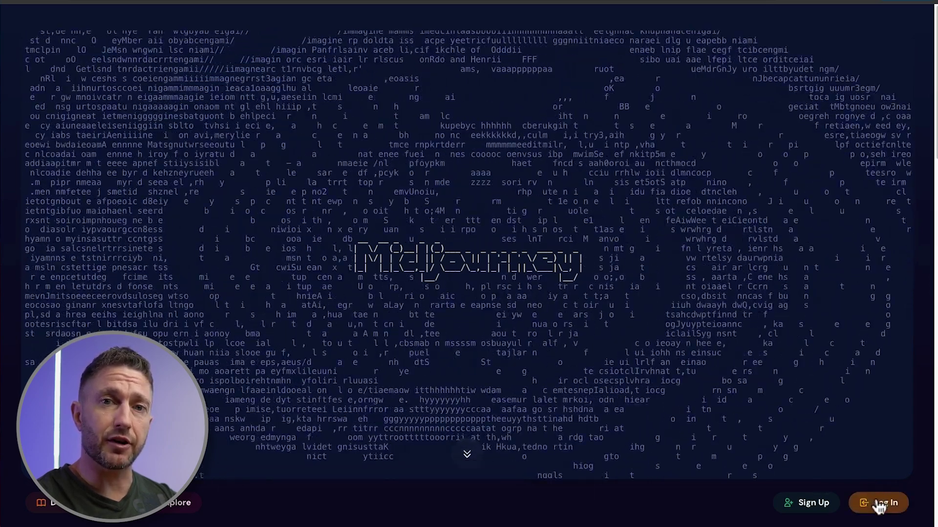
Log in with a linked account and choose 'Look around a bit' to close the Join now offer.
left_click(879, 505)
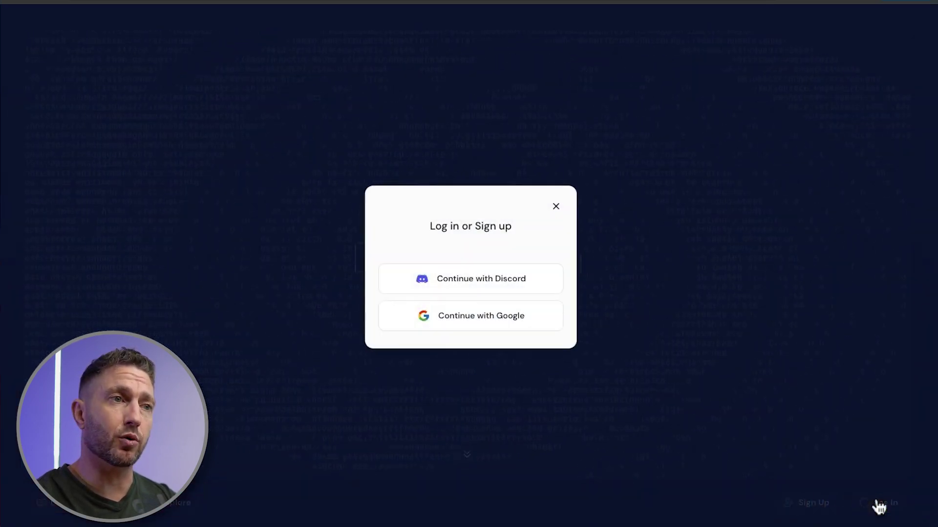
left_click(472, 315)
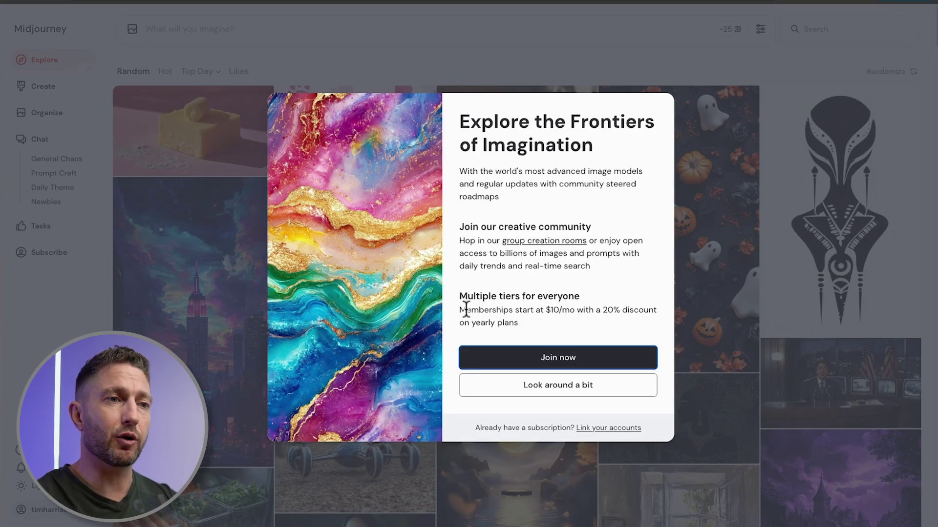
left_click(436, 72)
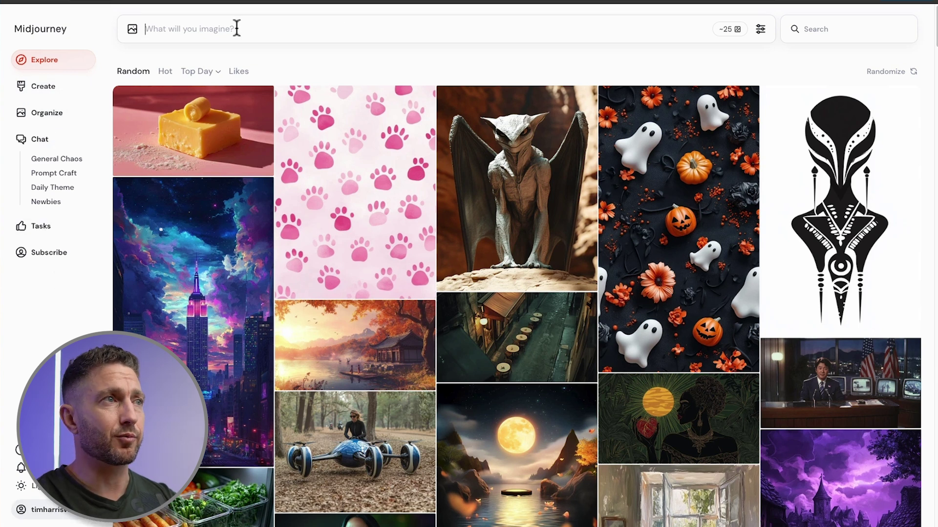
mouse_move(726, 28)
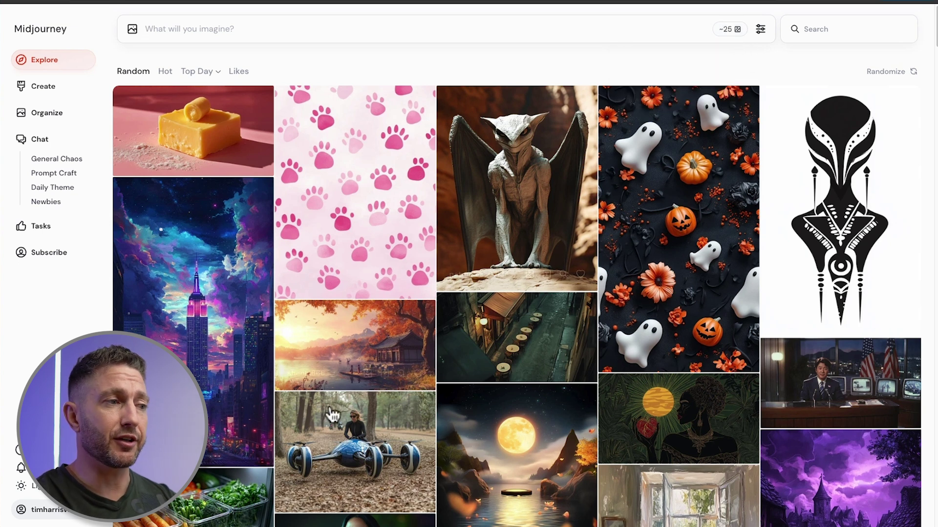
left_click(49, 509)
Check the connected Discord and Google accounts on Manage Profile, then go to the Create page.
left_click(200, 471)
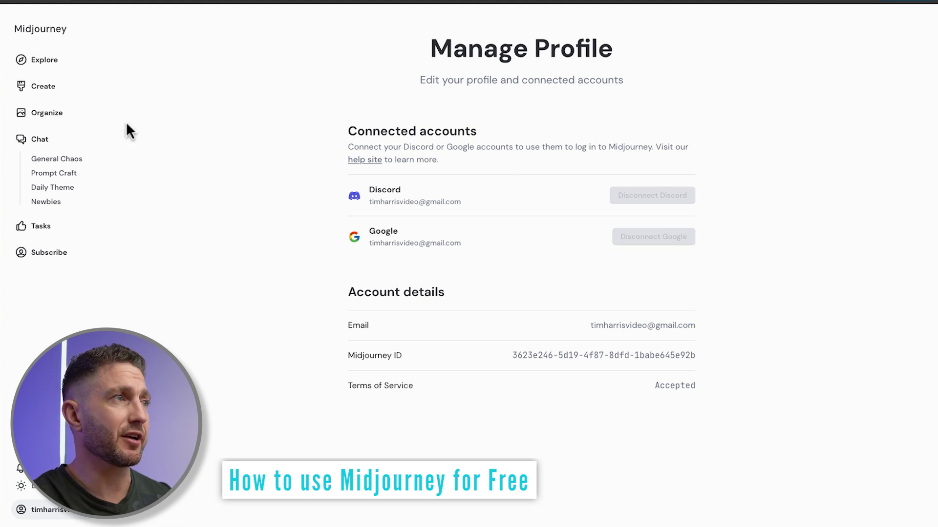
left_click(44, 93)
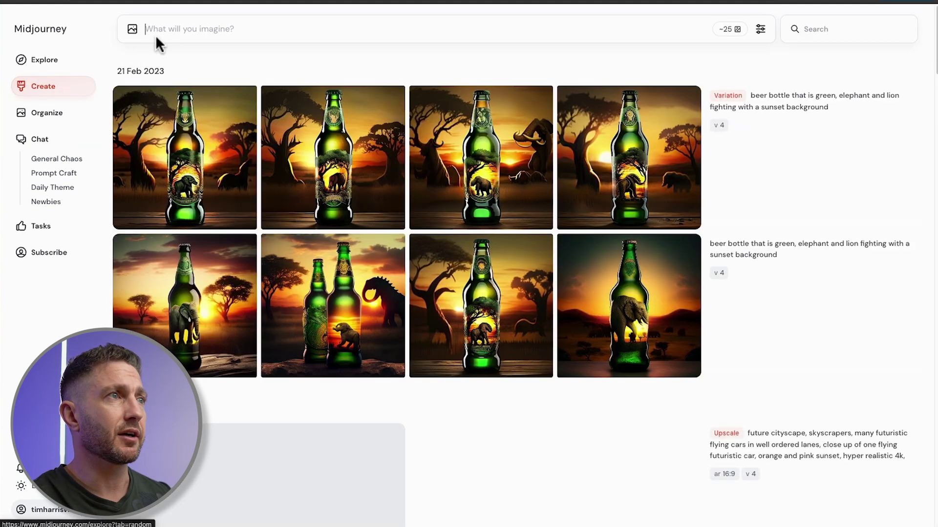
Paste 'A dense, enchanted forest bathed in the soft light of dawn…' into the prompt box.
left_click(164, 28)
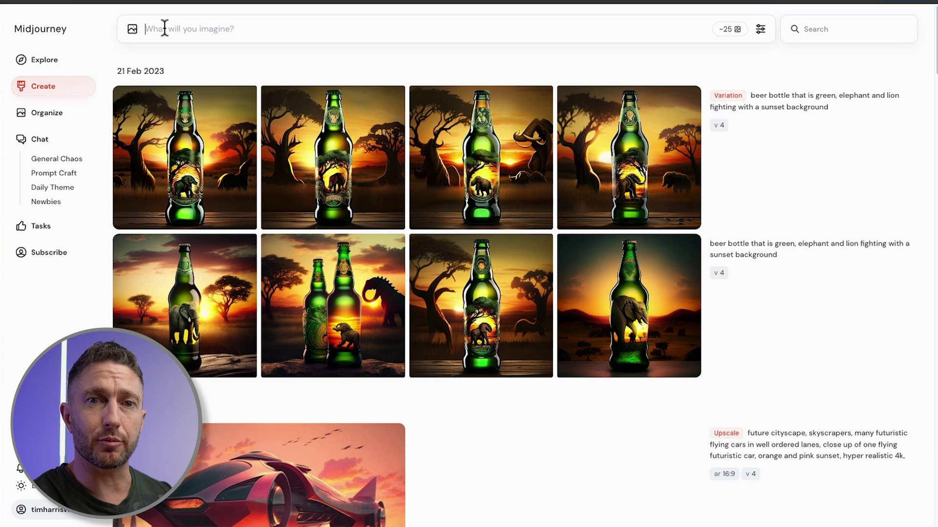
type("A dense, enchanted forest bathed in the soft light of dawn, with ethereal creatures and glowing plants.")
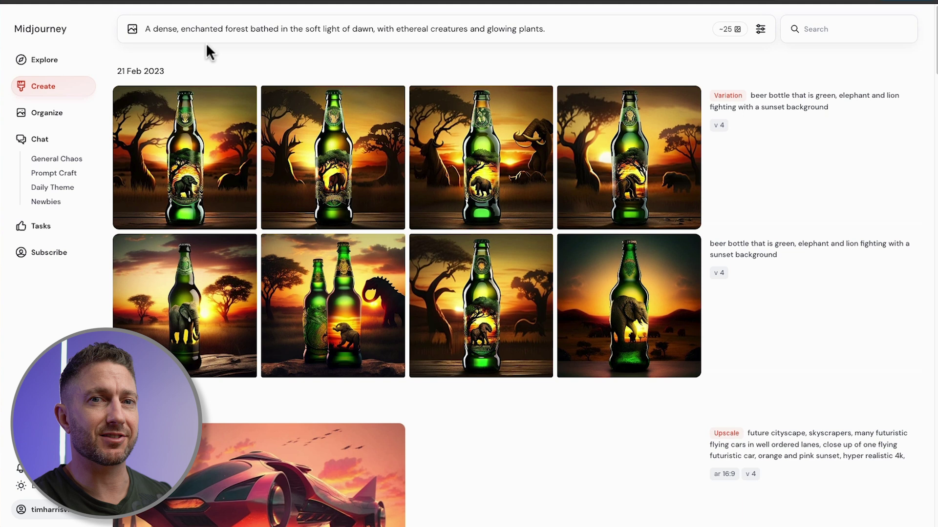
Choose Landscape 4:3 with version 6.1 and submit the enchanted-forest prompt.
left_click(761, 29)
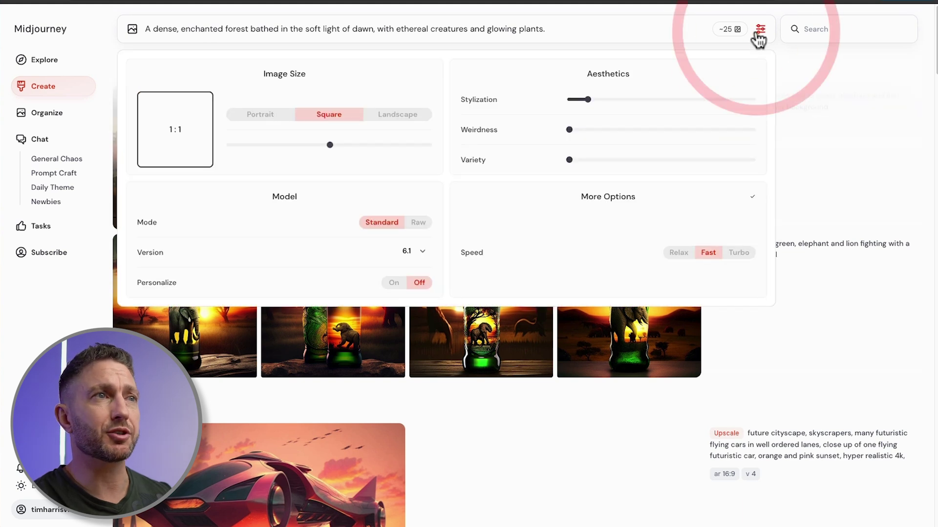
left_click(377, 120)
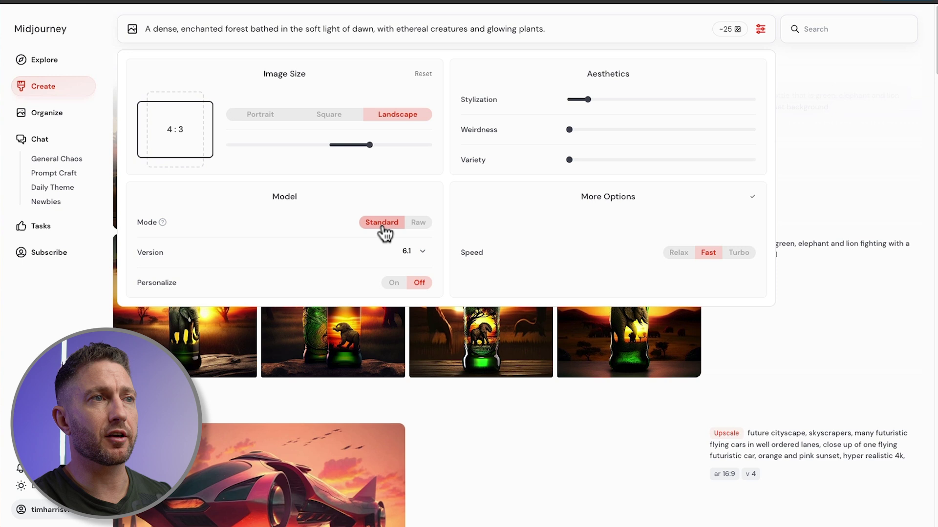
left_click(421, 253)
left_click(379, 273)
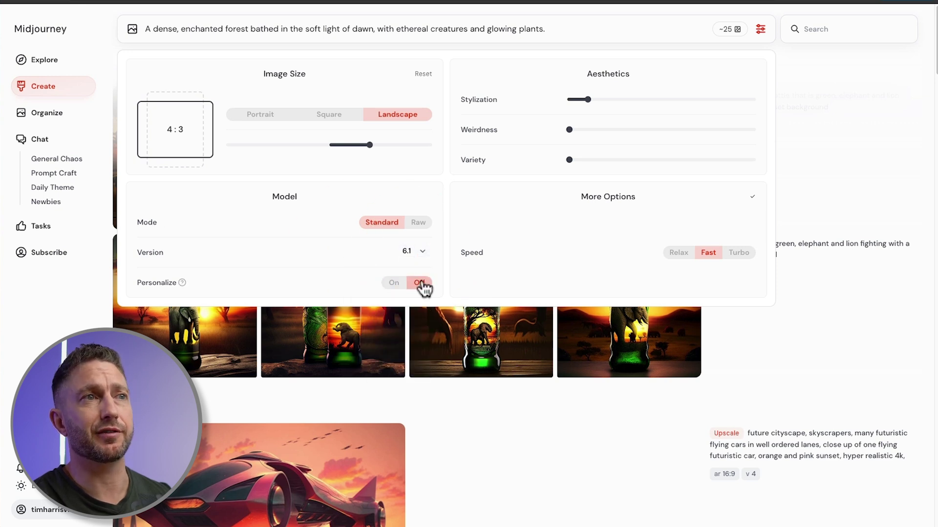
mouse_move(587, 101)
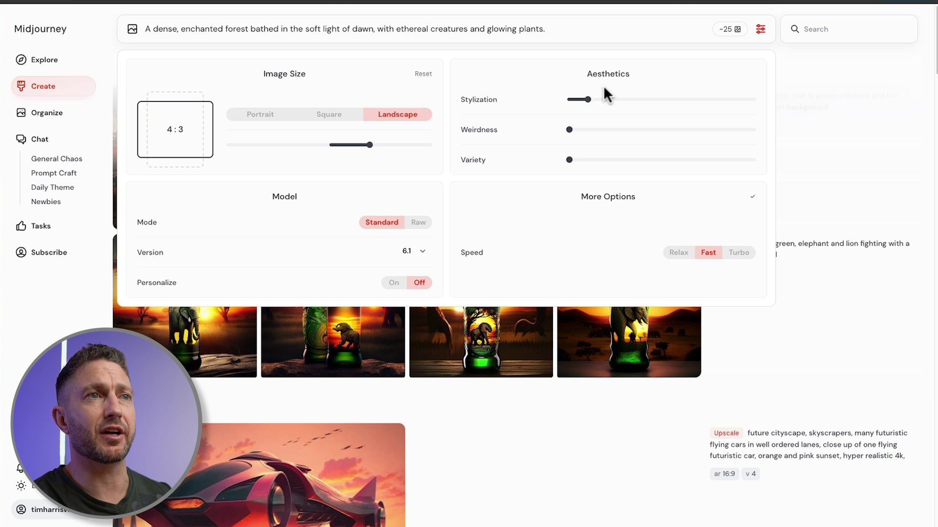
mouse_move(582, 137)
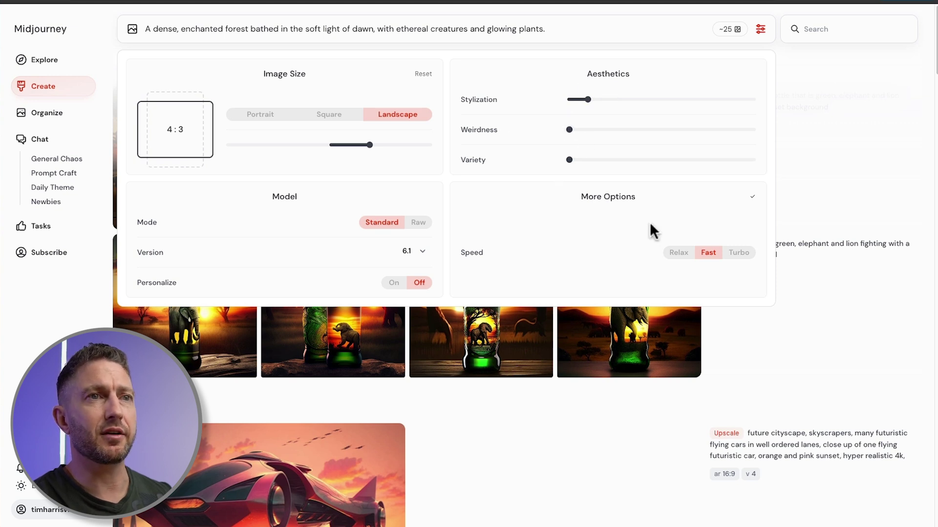
left_click(689, 27)
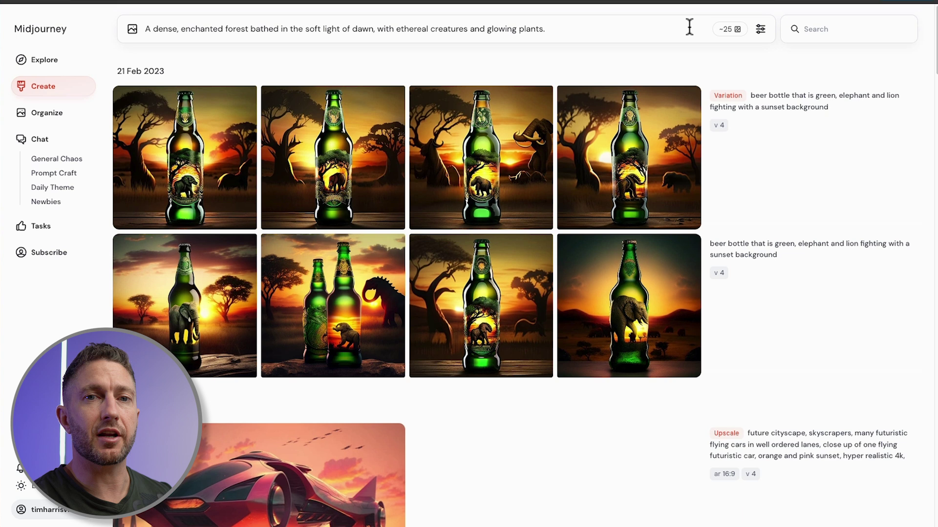
key("Return")
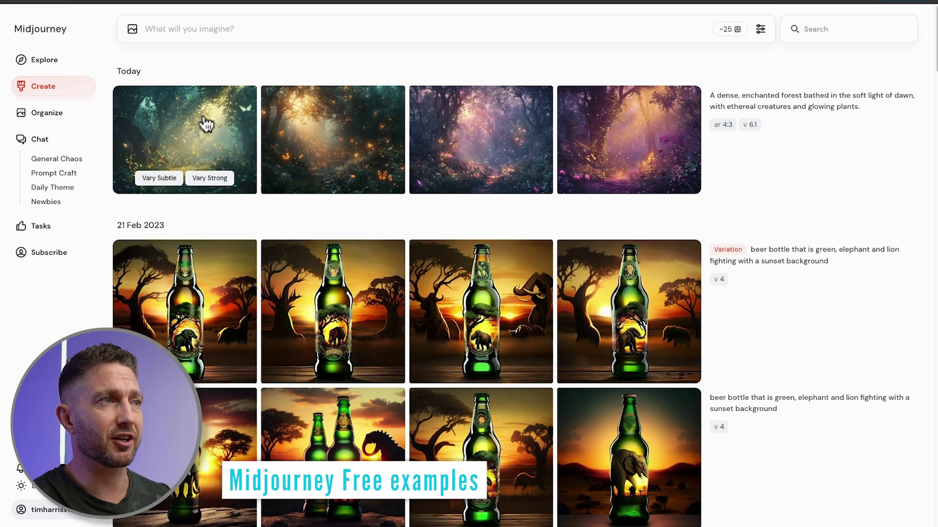
left_click(204, 118)
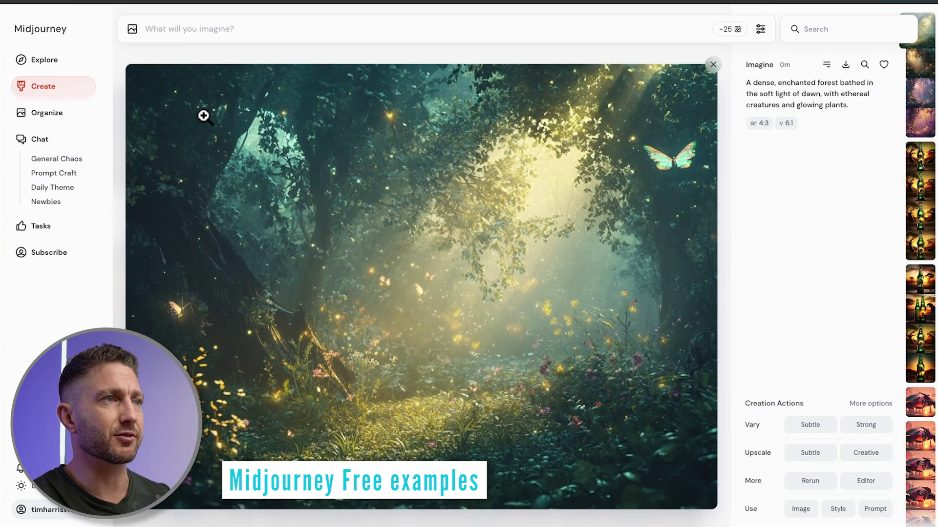
left_click(713, 65)
left_click(385, 147)
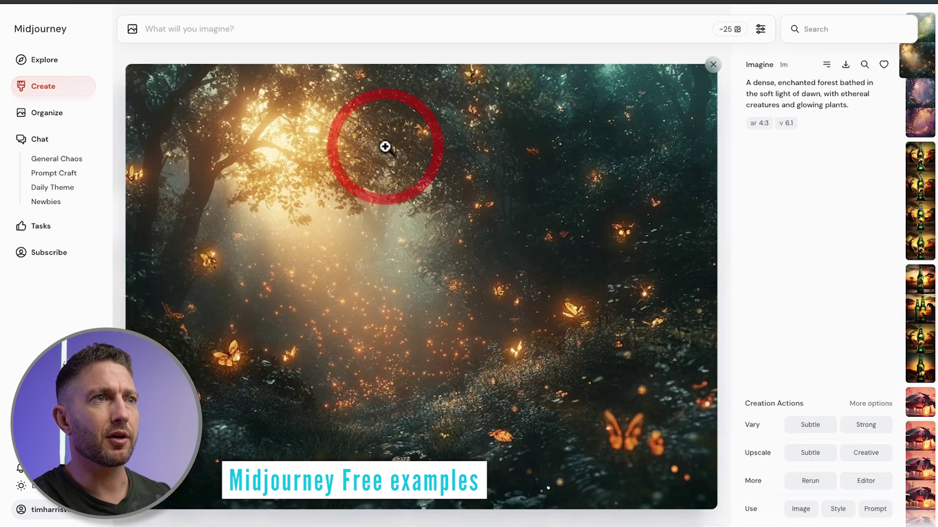
left_click(712, 65)
left_click(515, 136)
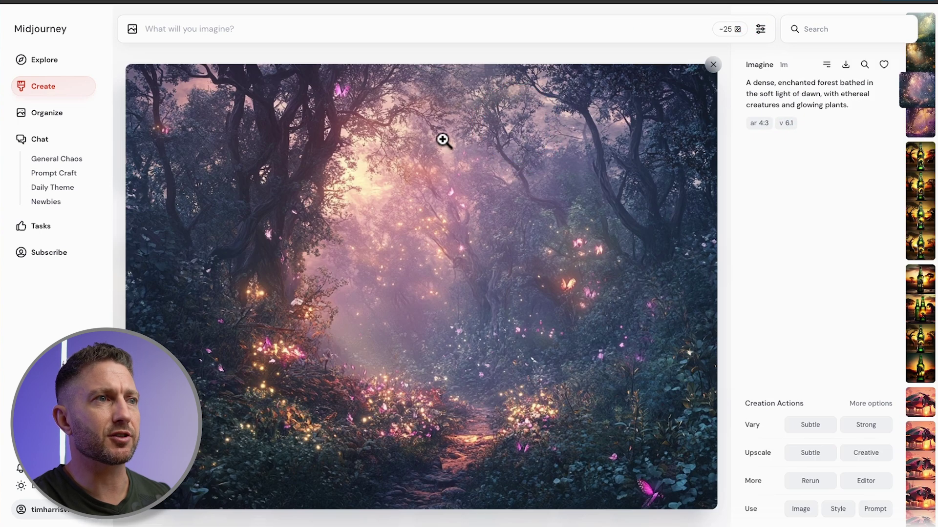
left_click(713, 65)
left_click(630, 153)
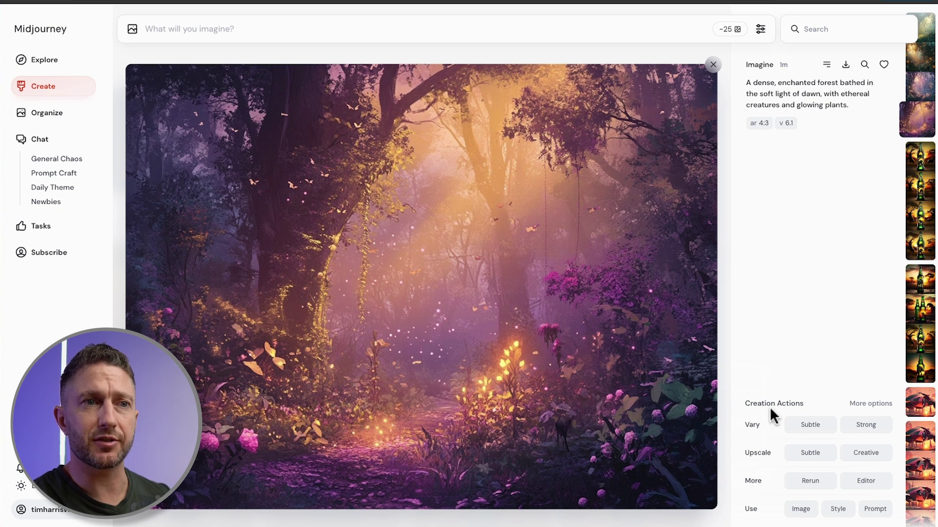
mouse_move(762, 421)
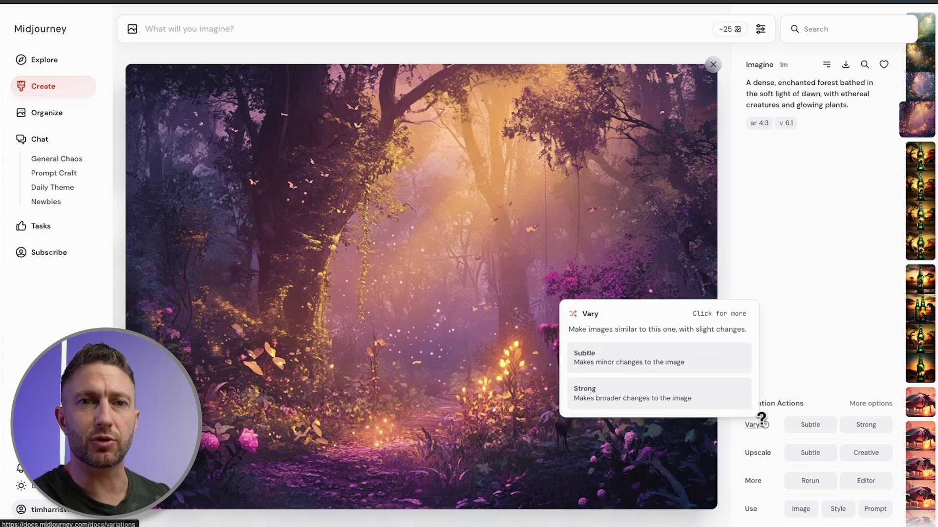
mouse_move(775, 450)
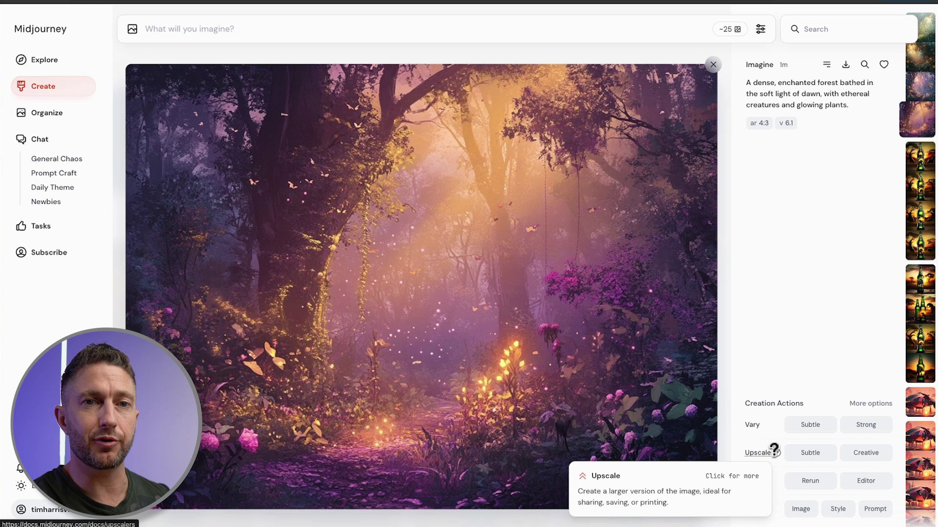
mouse_move(763, 476)
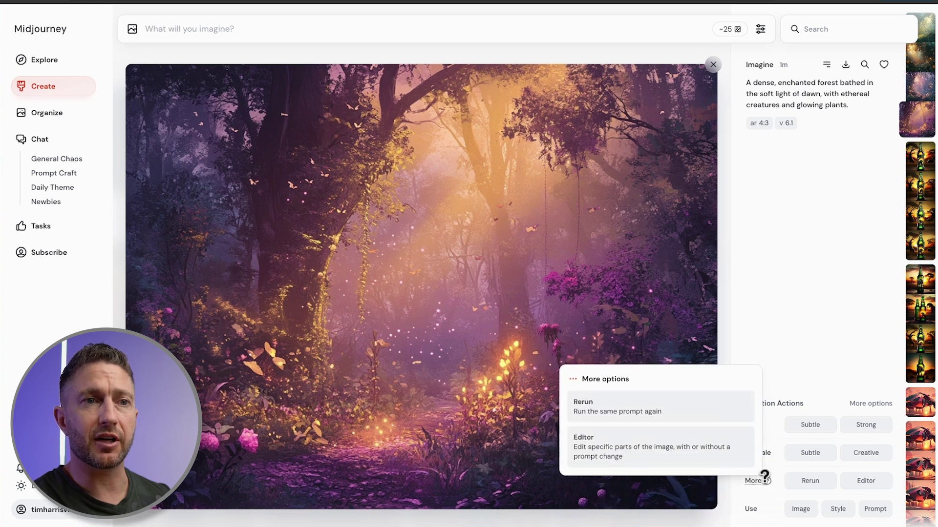
mouse_move(761, 507)
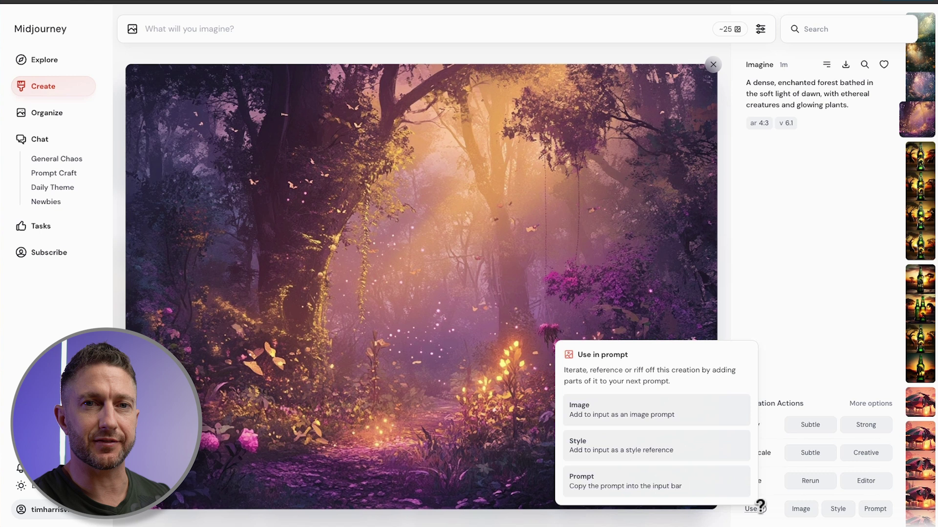
mouse_move(731, 28)
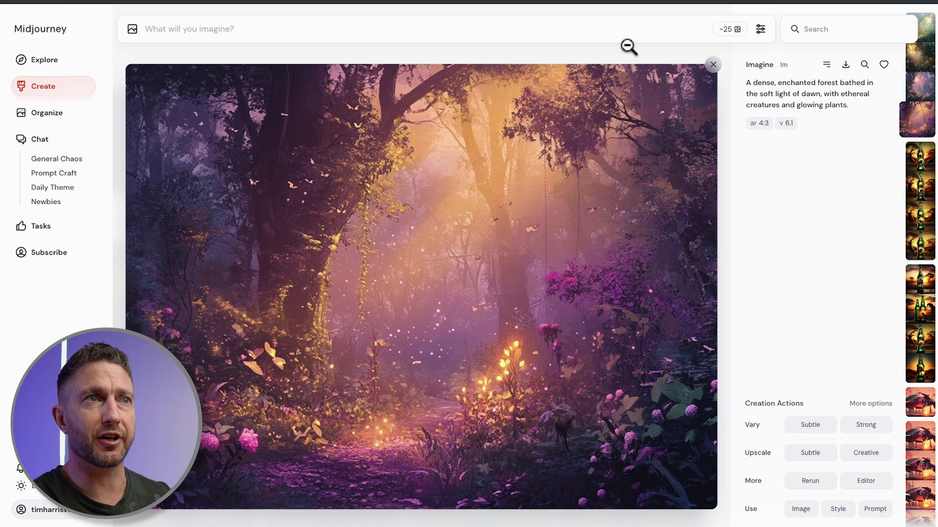
Close the forest image and step through the Mars ruins images, returning to the pyramid one.
left_click(623, 48)
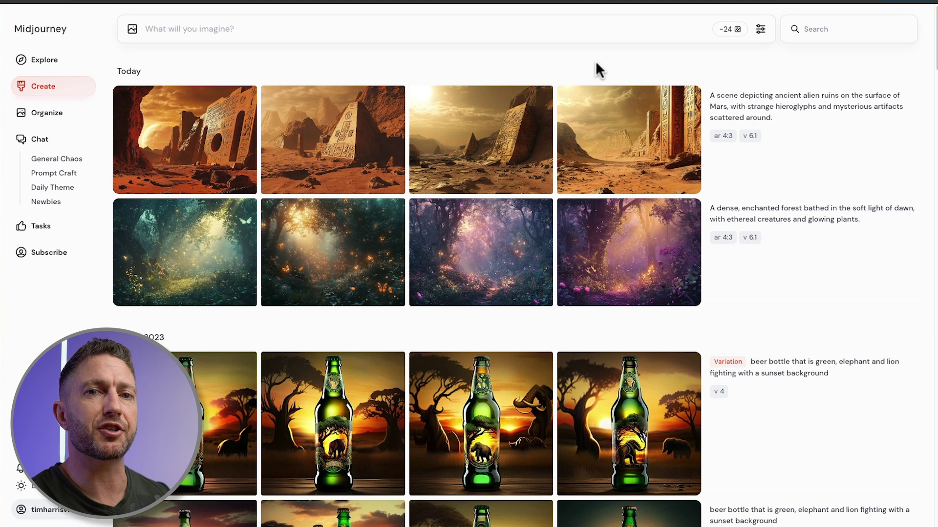
left_click(119, 106)
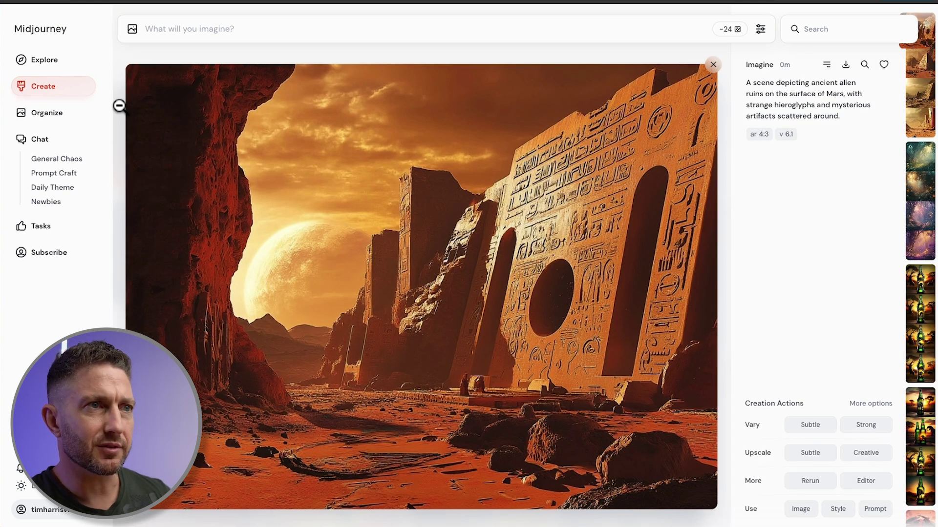
key("Right")
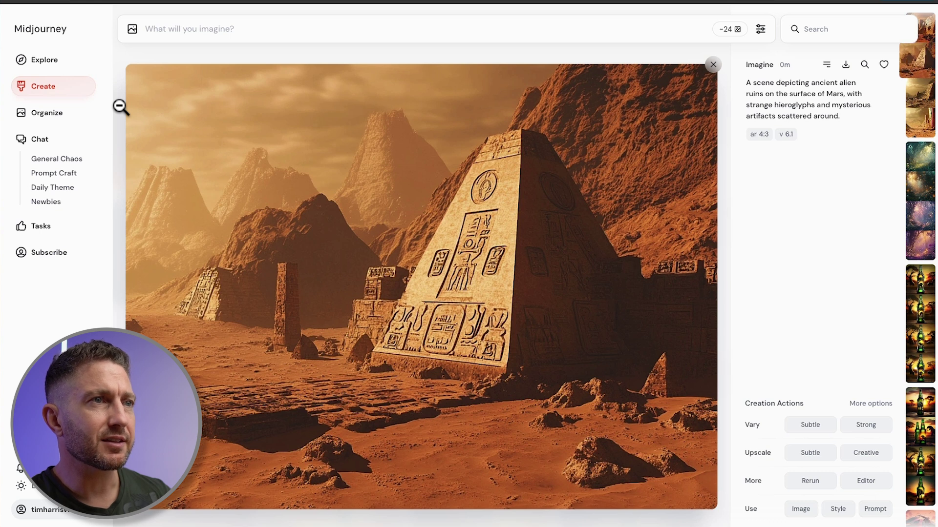
key("Right")
key("Right")
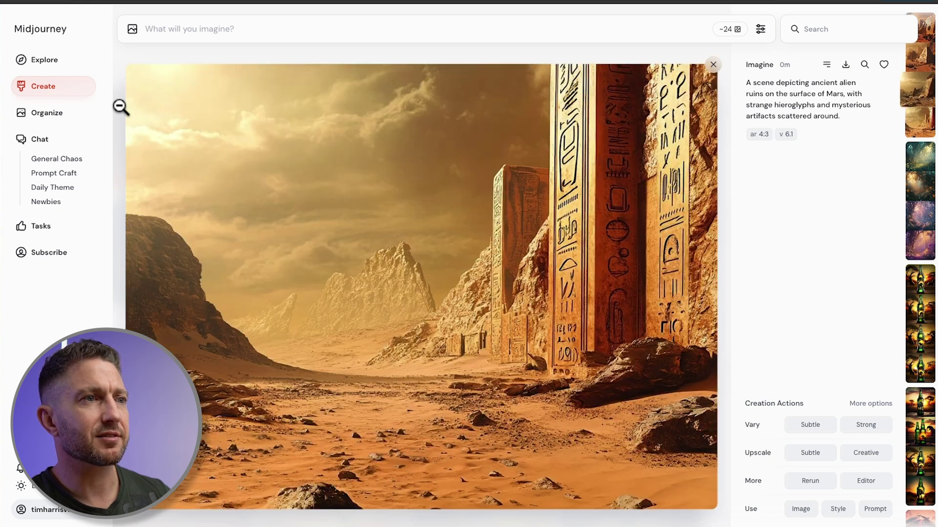
key("Left")
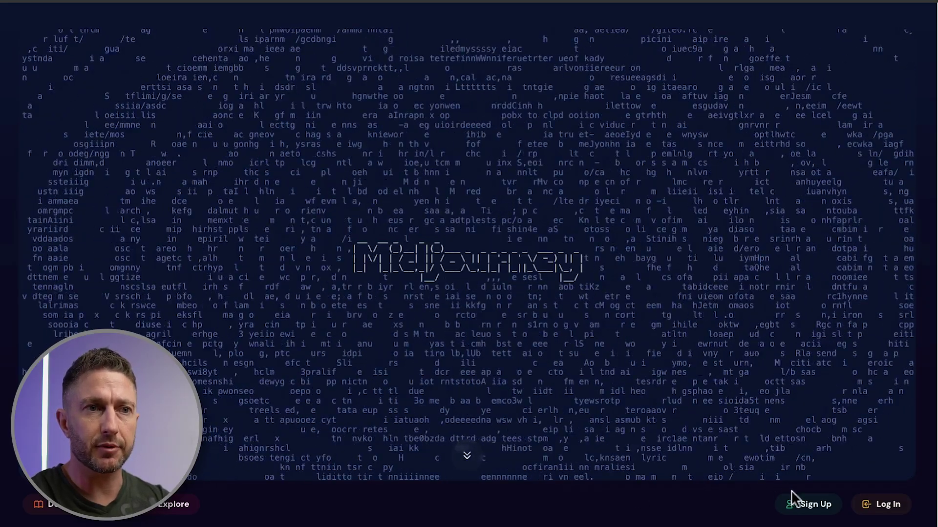
Sign up through Continue with Google, selecting the Google account in the popup.
left_click(799, 503)
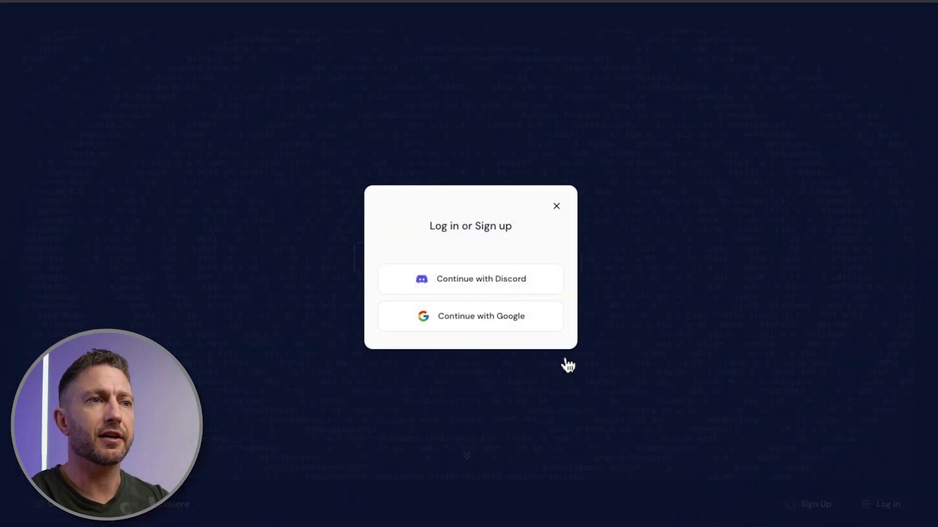
left_click(505, 313)
left_click(207, 335)
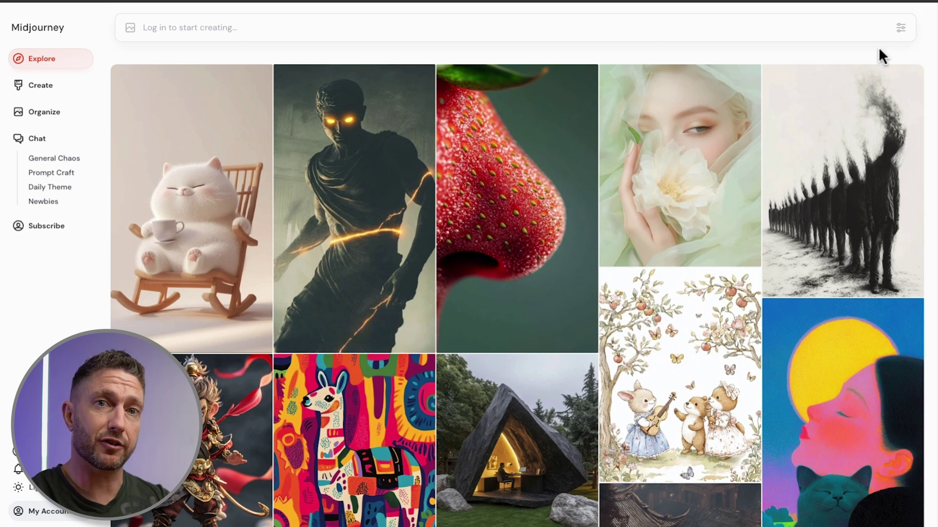
Dismiss the membership promotion and accept the Terms of Service under Manage Profile.
left_click(849, 29)
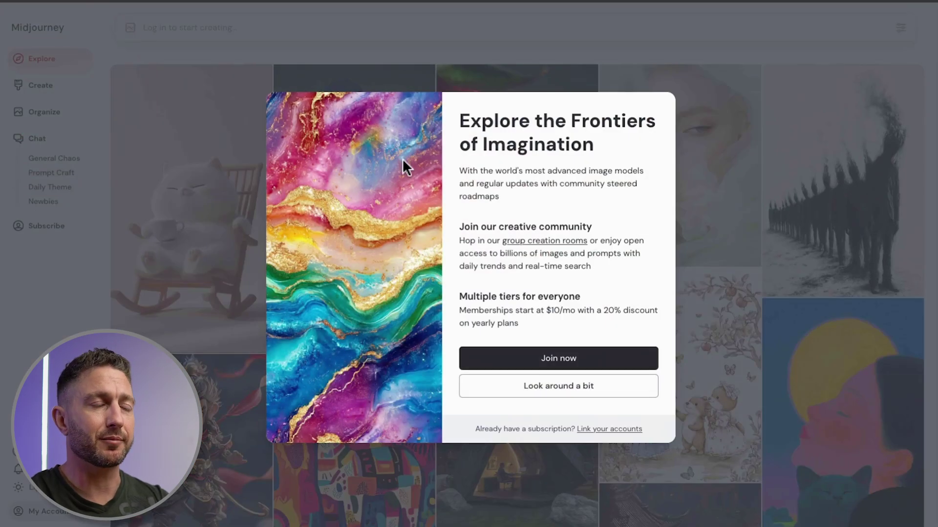
key("Escape")
left_click(39, 511)
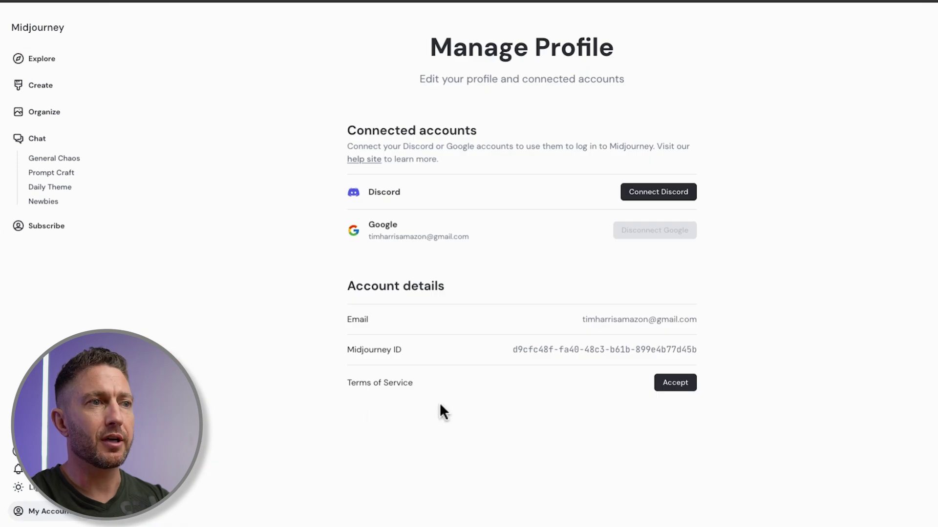
left_click(676, 383)
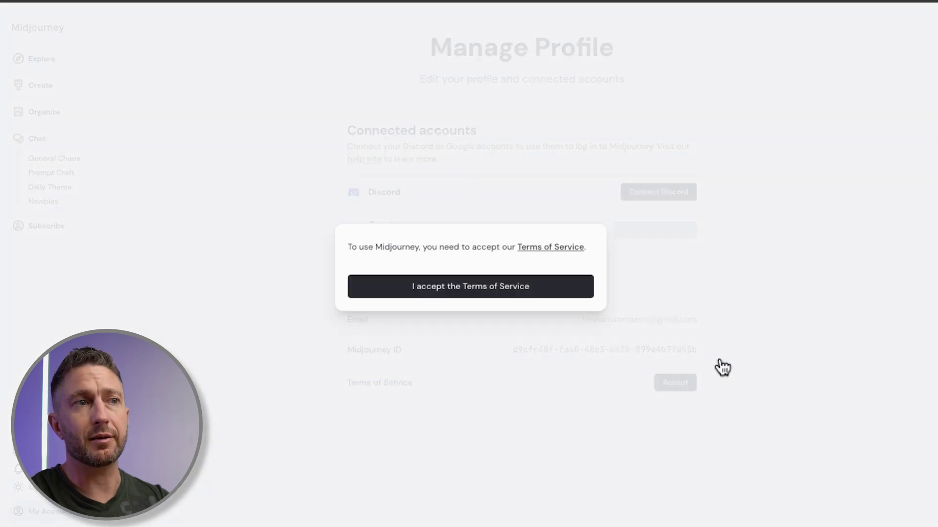
left_click(544, 292)
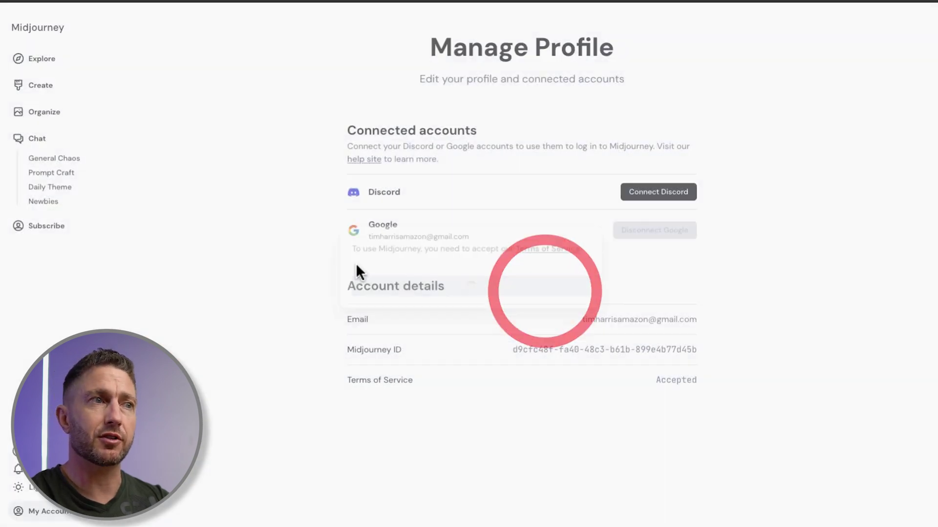
Start Connect Discord, close the authorisation window, and return to the Explore gallery.
left_click(668, 196)
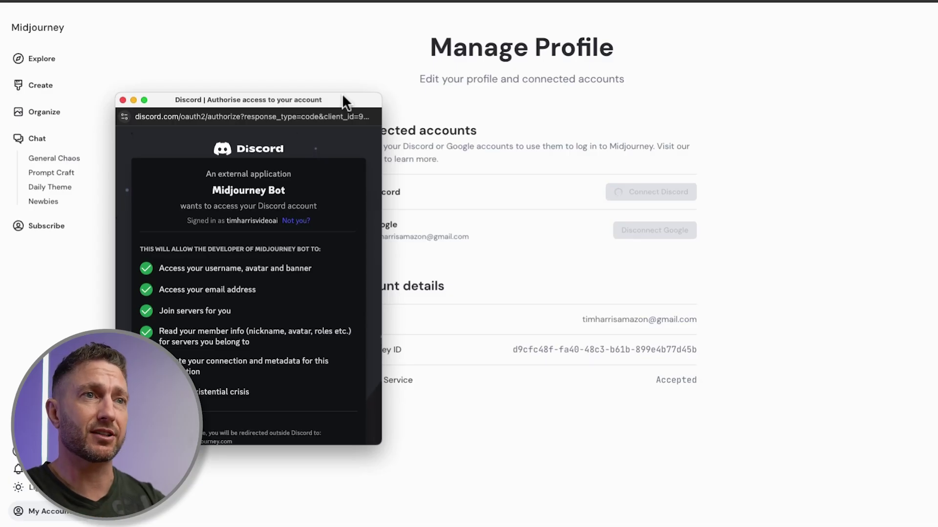
left_click(123, 100)
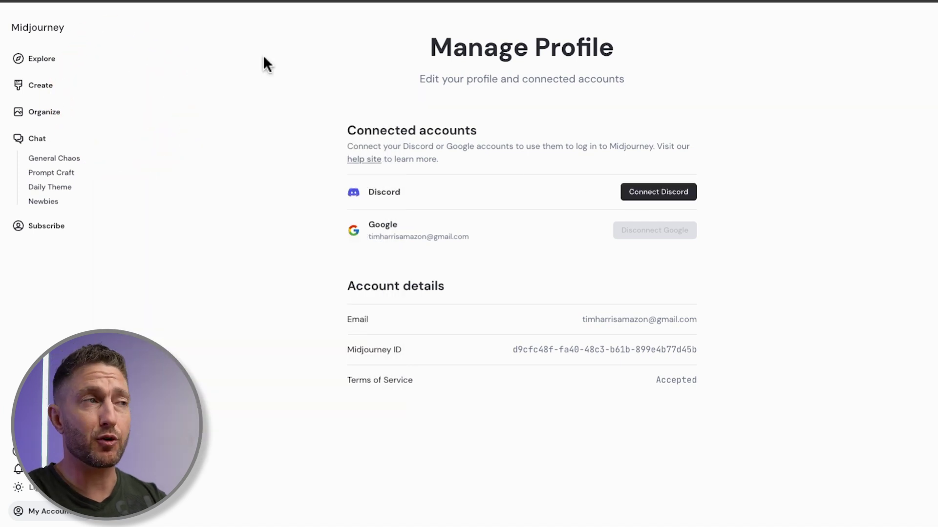
left_click(43, 59)
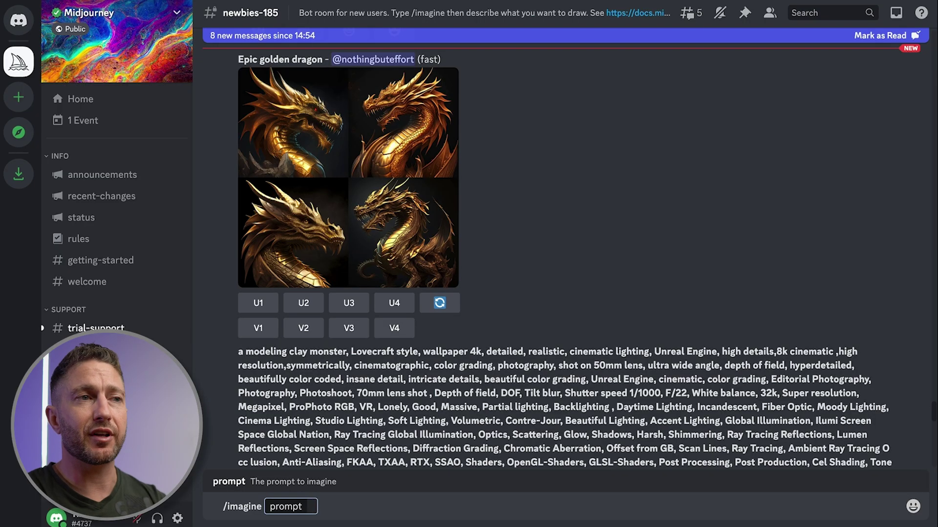
Paste the Egyptian goddess prompt into /imagine and upscale the fourth result with U4.
type("Portrait of Egyptian goddess wielding a light saber, pyramids of Giza in the background, but the pyramids are taking off like spaceships, epic star-filled night sky,")
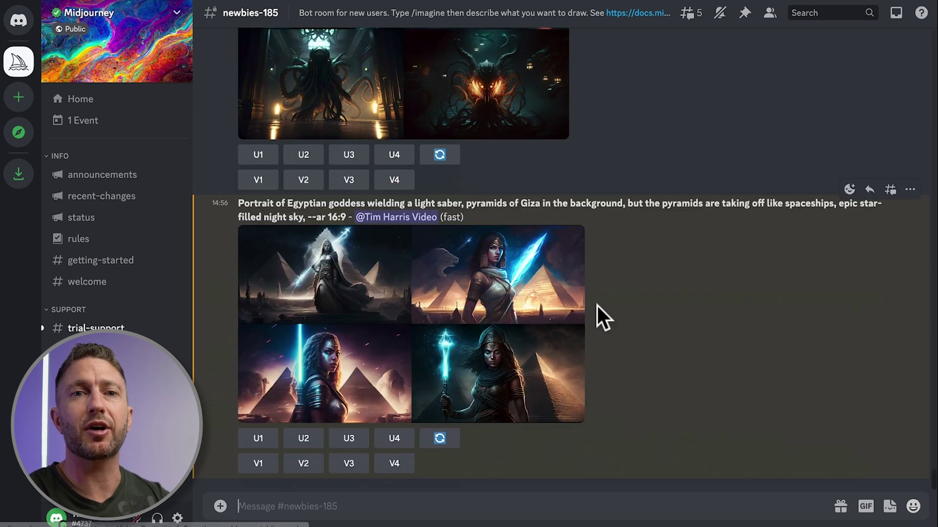
scroll(626, 341, "up", 10)
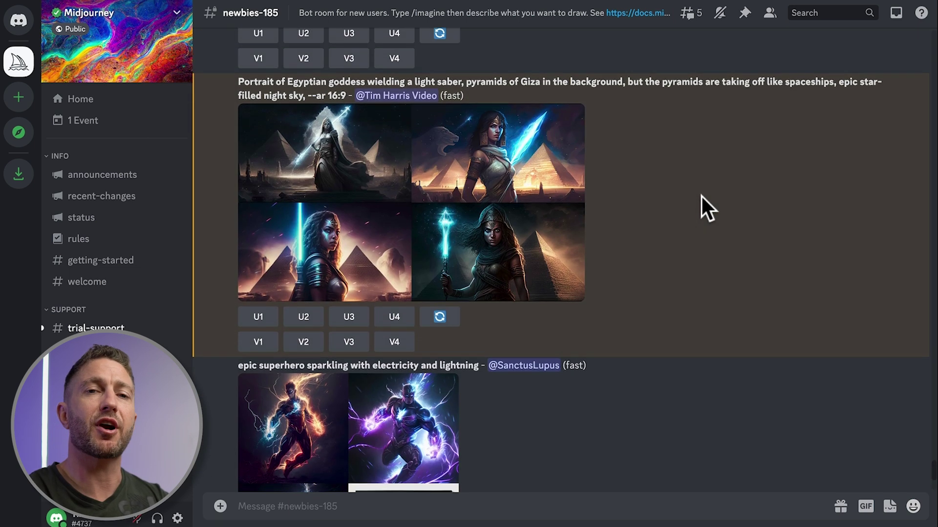
left_click(396, 326)
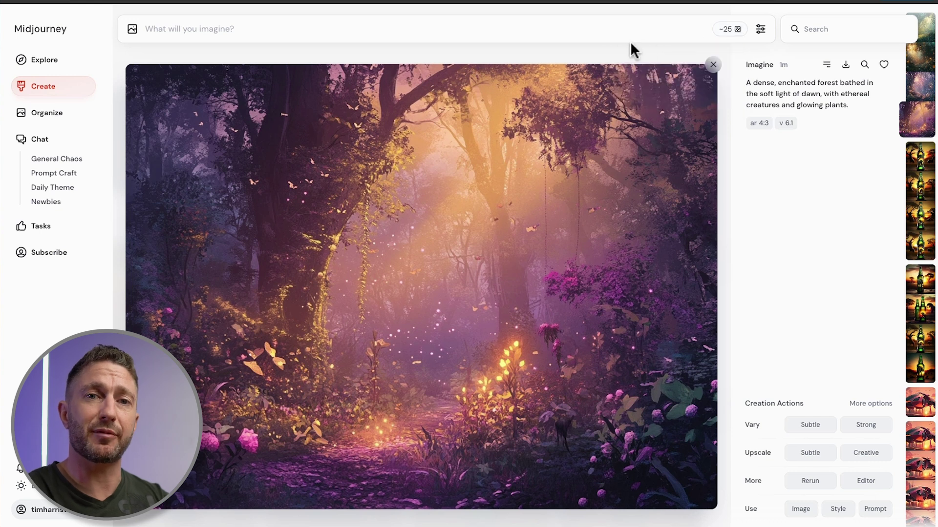
Close the enlarged forest image and generate one 768×768 'closeup of beautiful red head goddess, starry background, photorealistic' image.
left_click(624, 51)
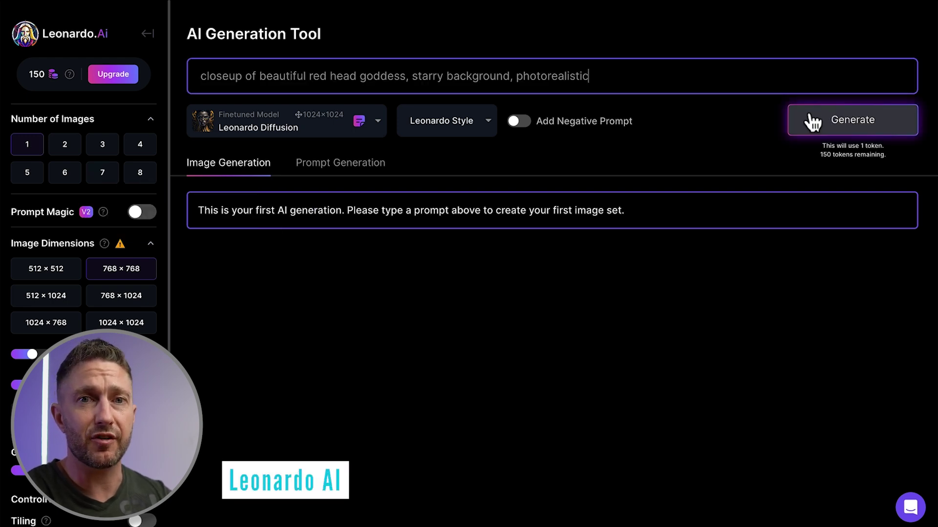
left_click(812, 122)
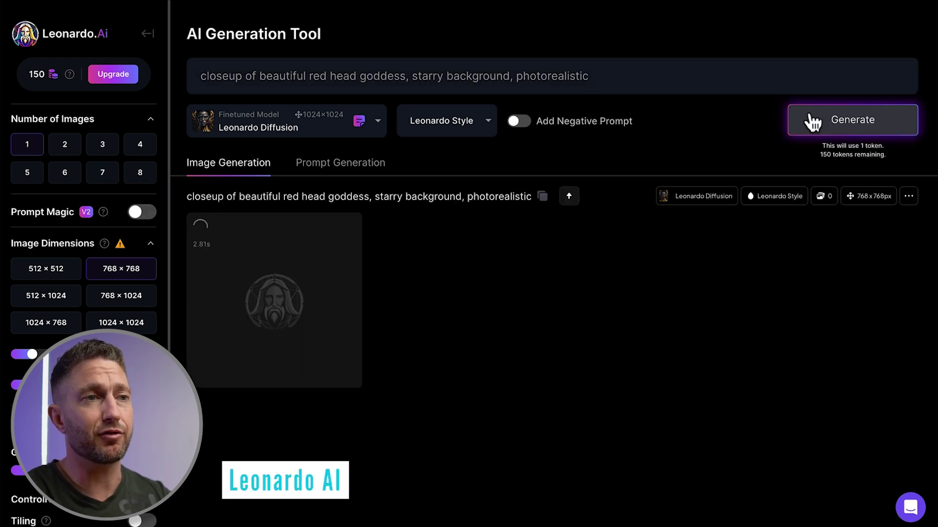